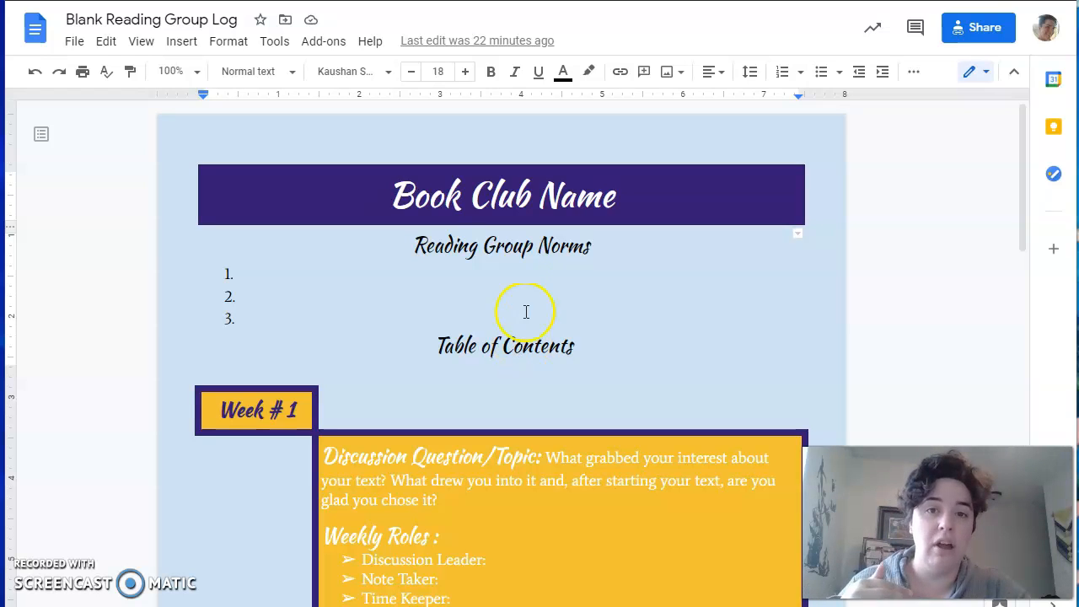
scroll(522, 299, "down", 10)
scroll(516, 290, "up", 10)
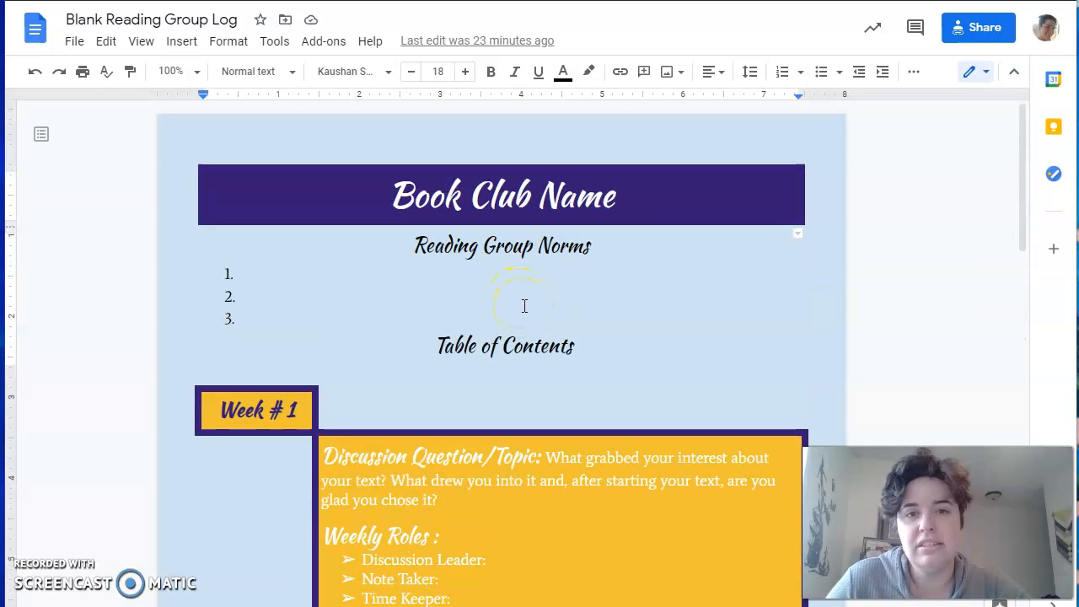
left_click(515, 309)
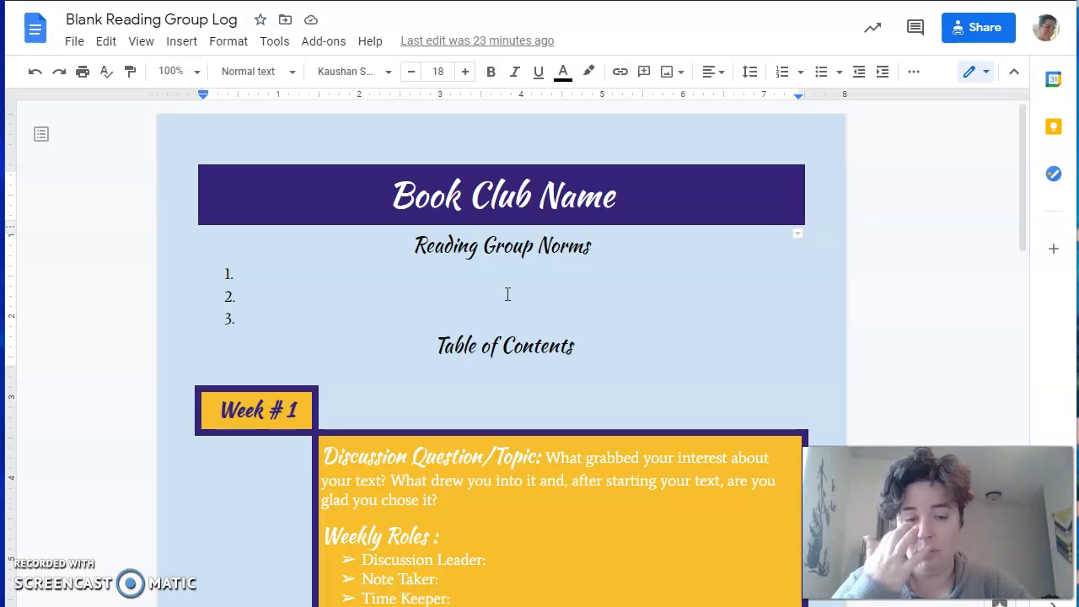
left_click(510, 290)
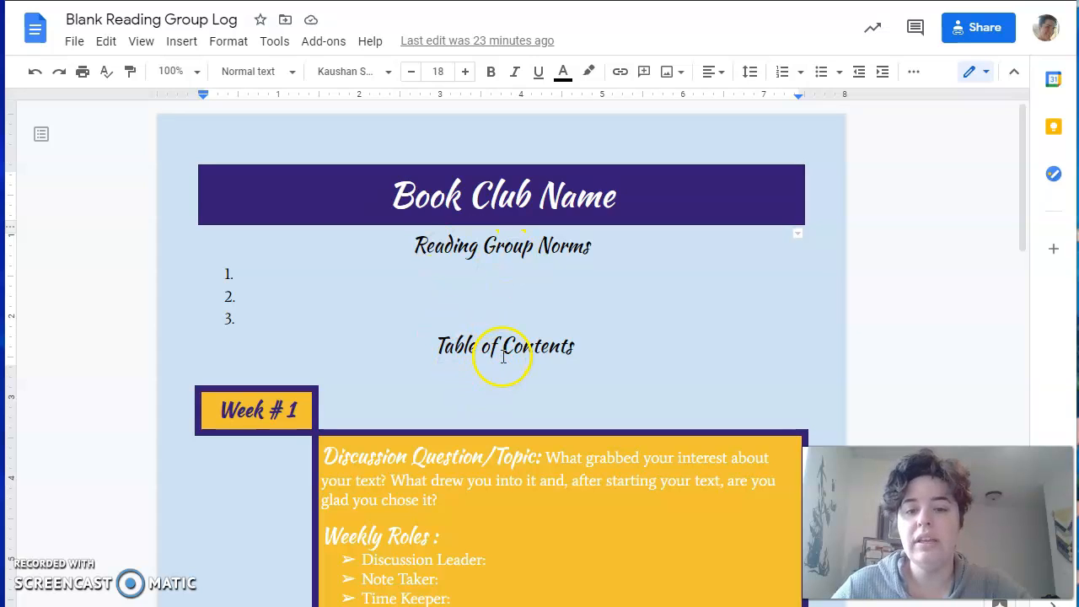
left_click_drag(594, 346, 425, 338)
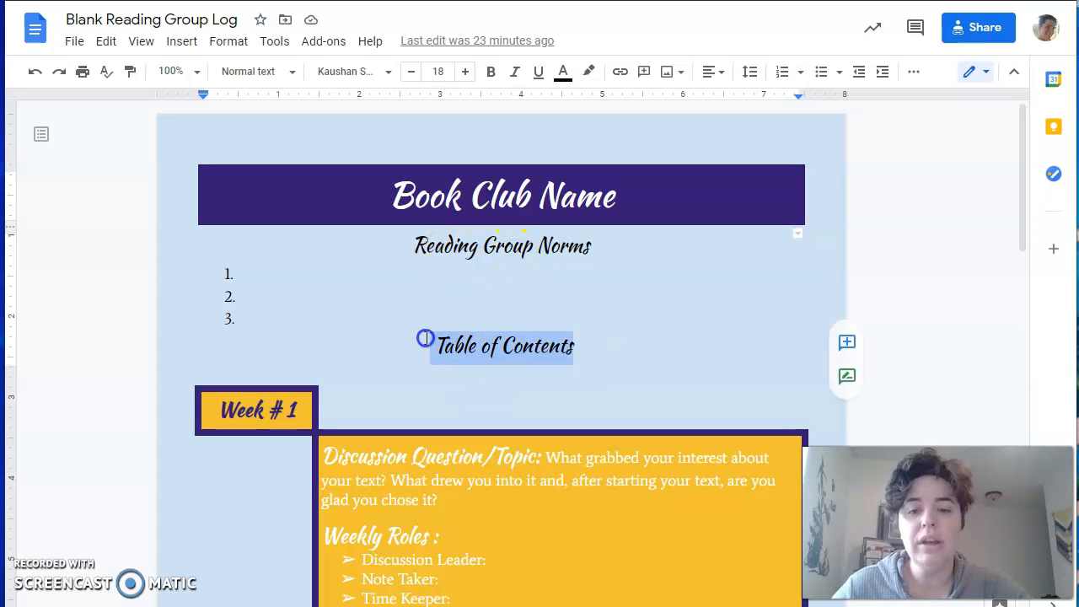
left_click(549, 362)
left_click_drag(582, 346, 410, 342)
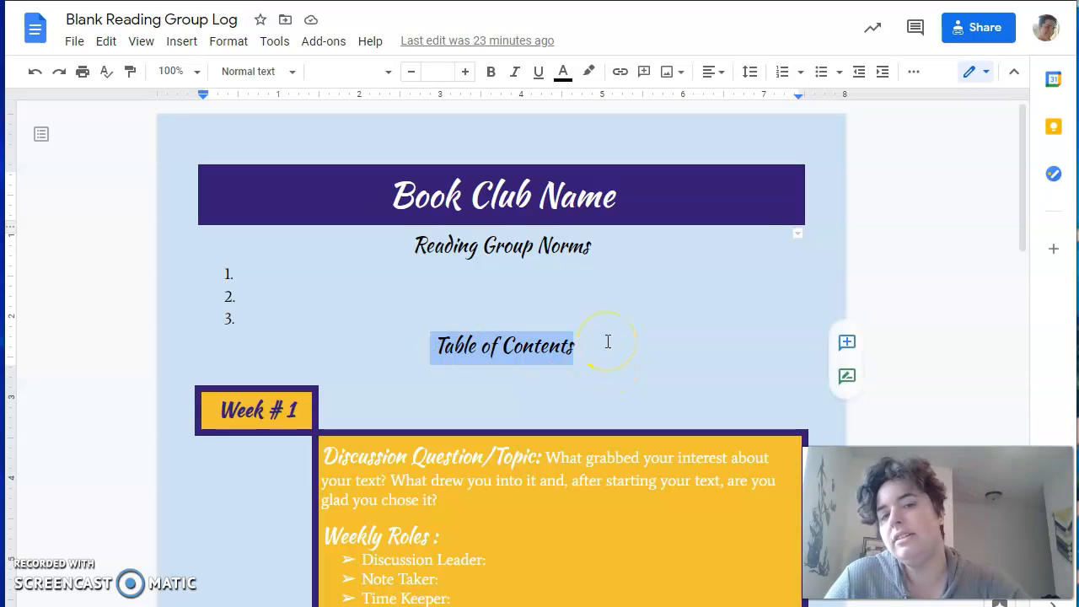
Insert a table of contents with page numbers on a new line below the "Table of Contents" heading
left_click(604, 343)
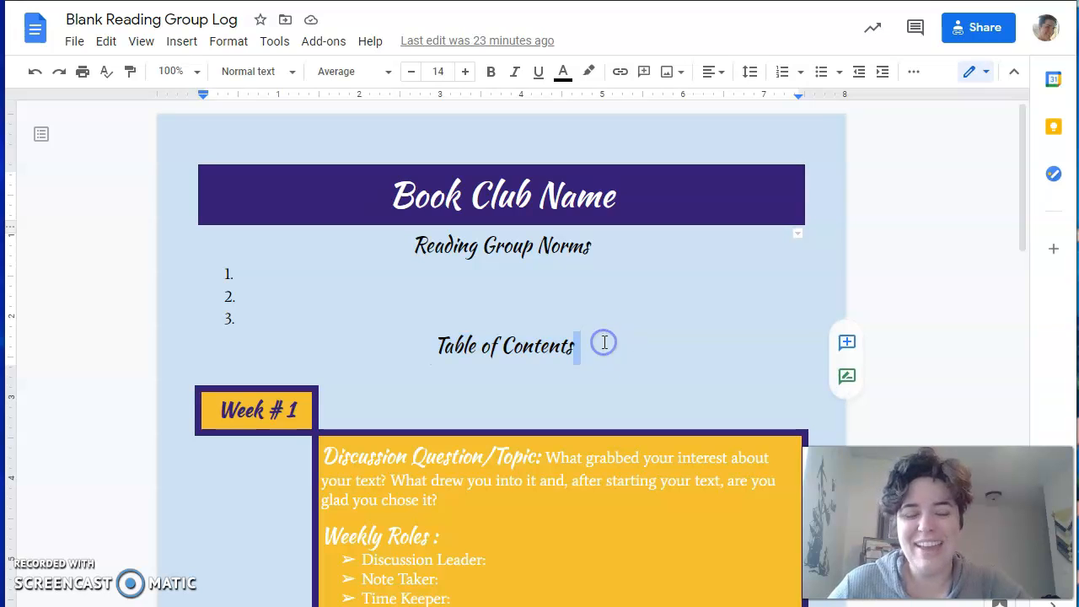
key("Return")
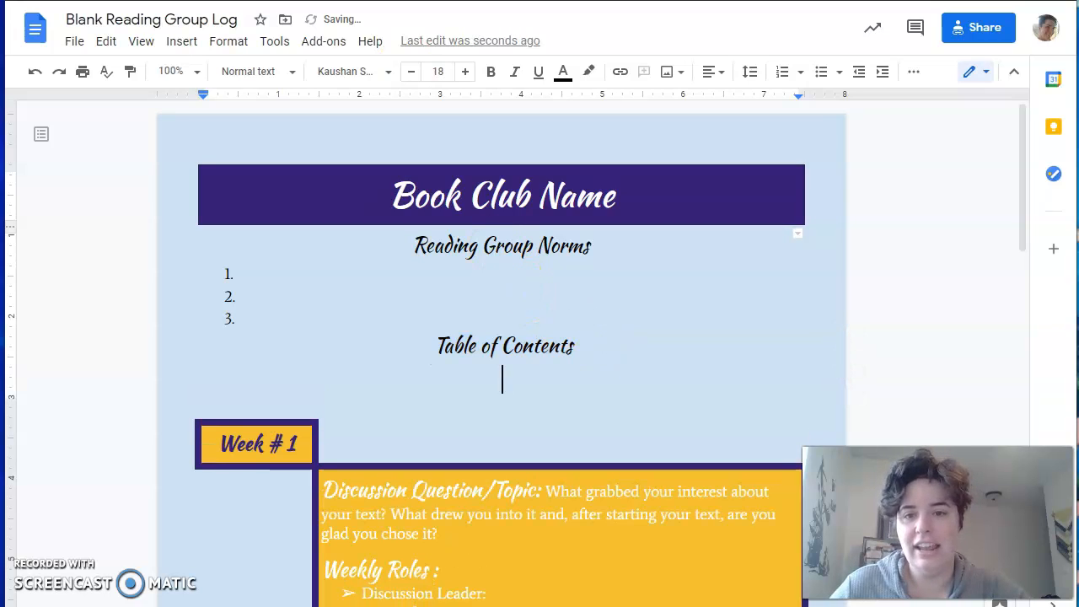
left_click(177, 42)
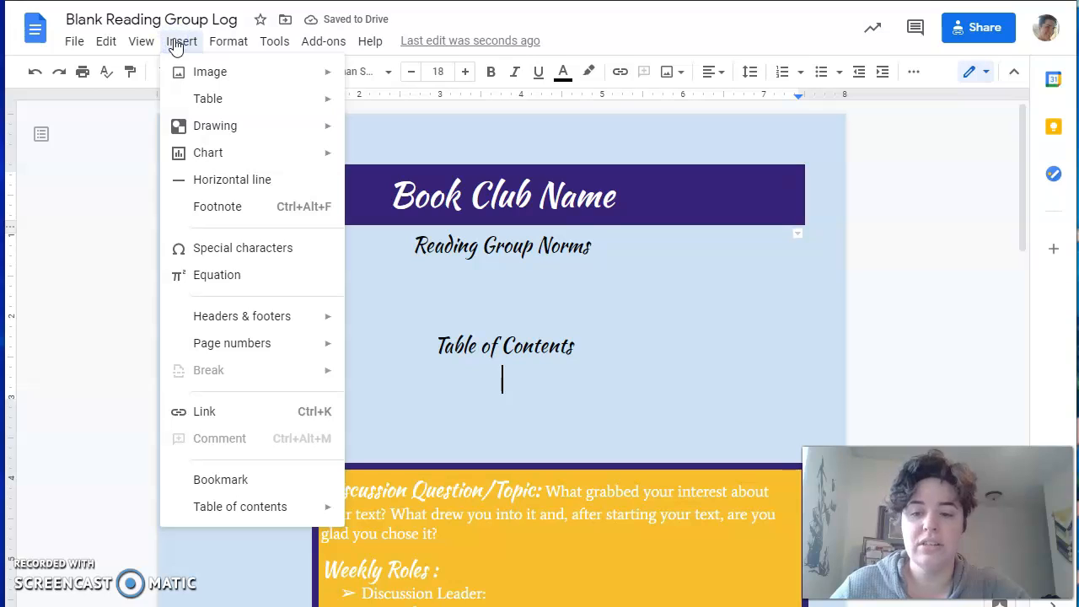
left_click(270, 514)
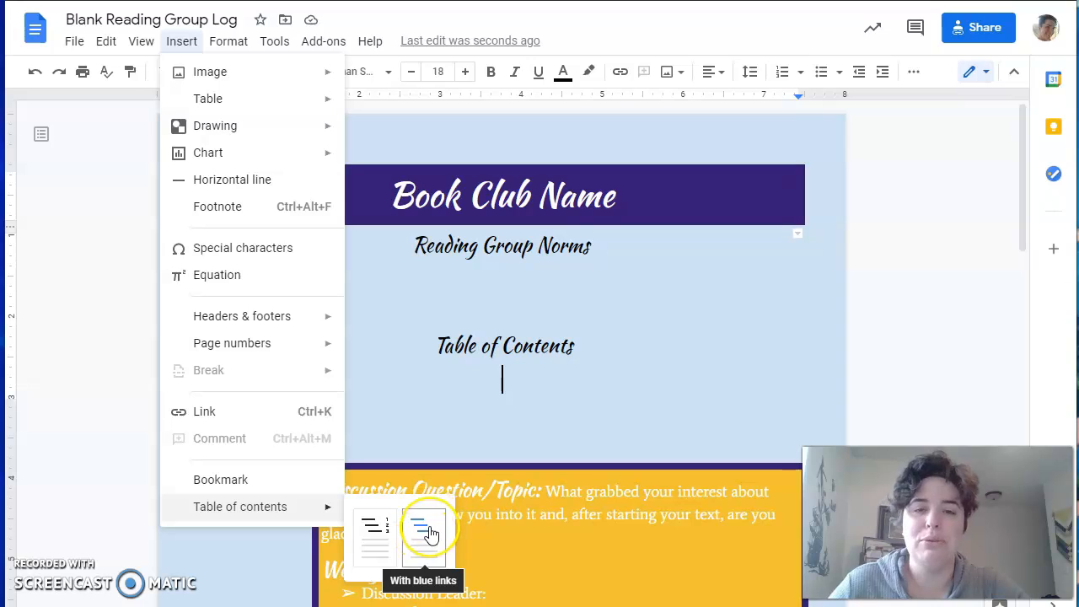
left_click_drag(430, 534, 379, 542)
left_click(379, 542)
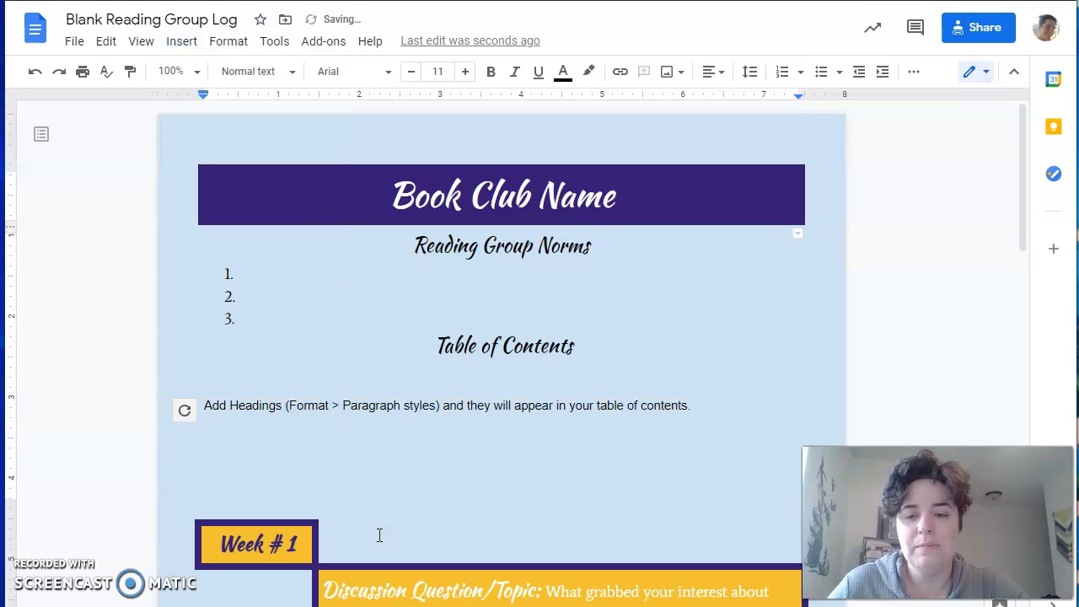
Delete the extra blank line below the table of contents and set the remaining blank line's font size to 8
left_click(246, 484)
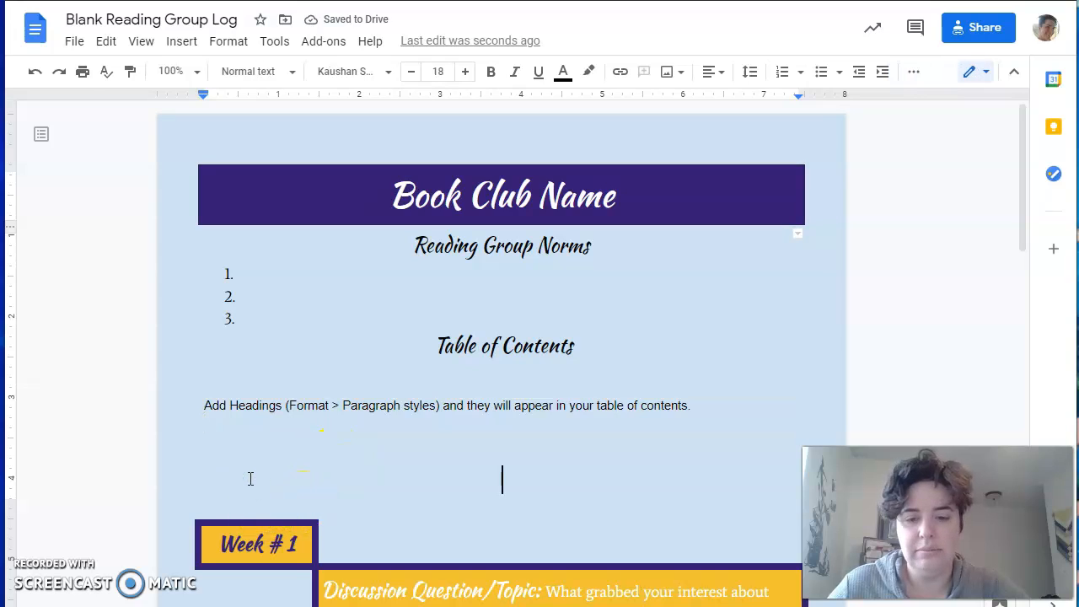
key("BackSpace")
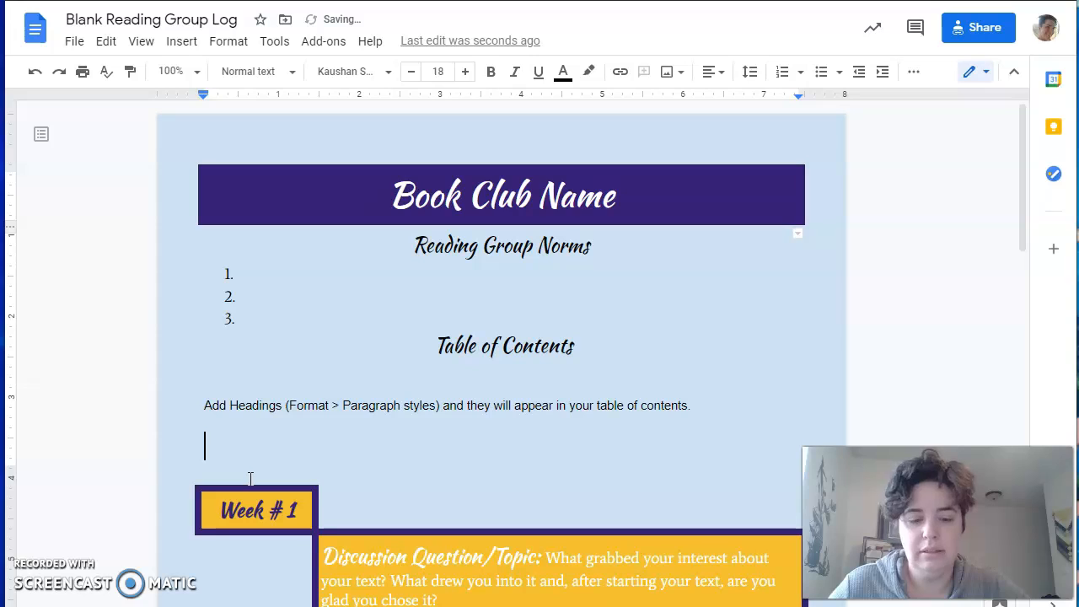
left_click(451, 72)
left_click(440, 107)
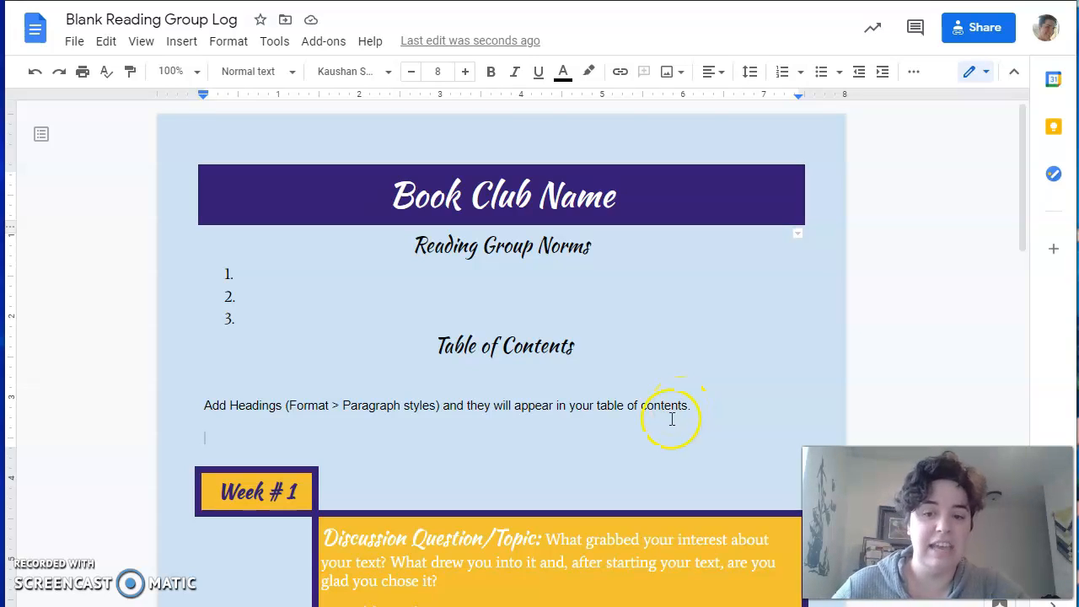
Apply the Heading 3 style to the "Week # 1" label and update the table of contents
left_click(295, 491)
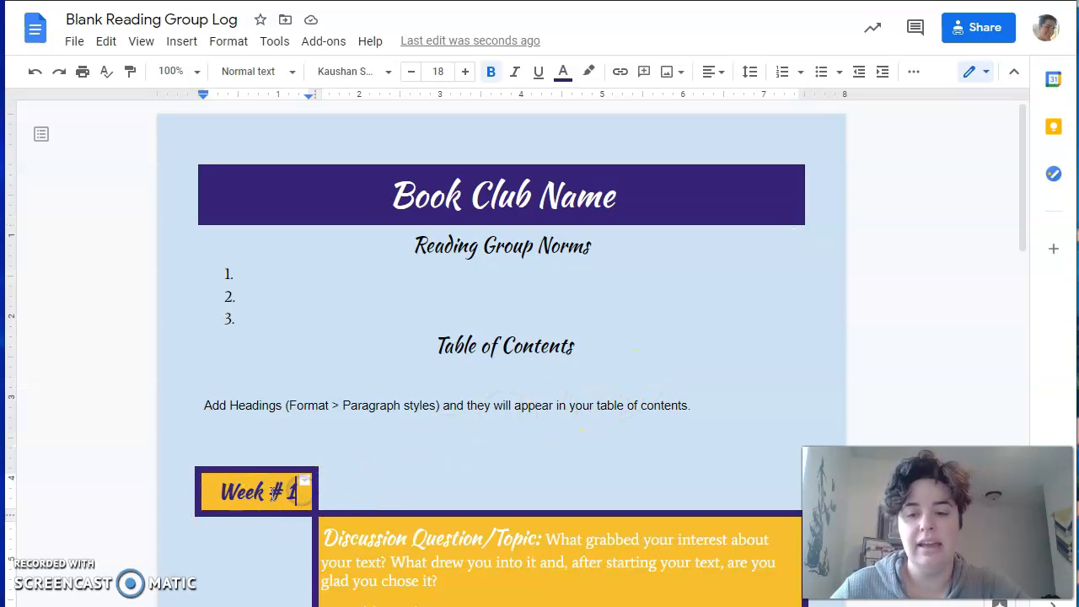
triple_click(215, 491)
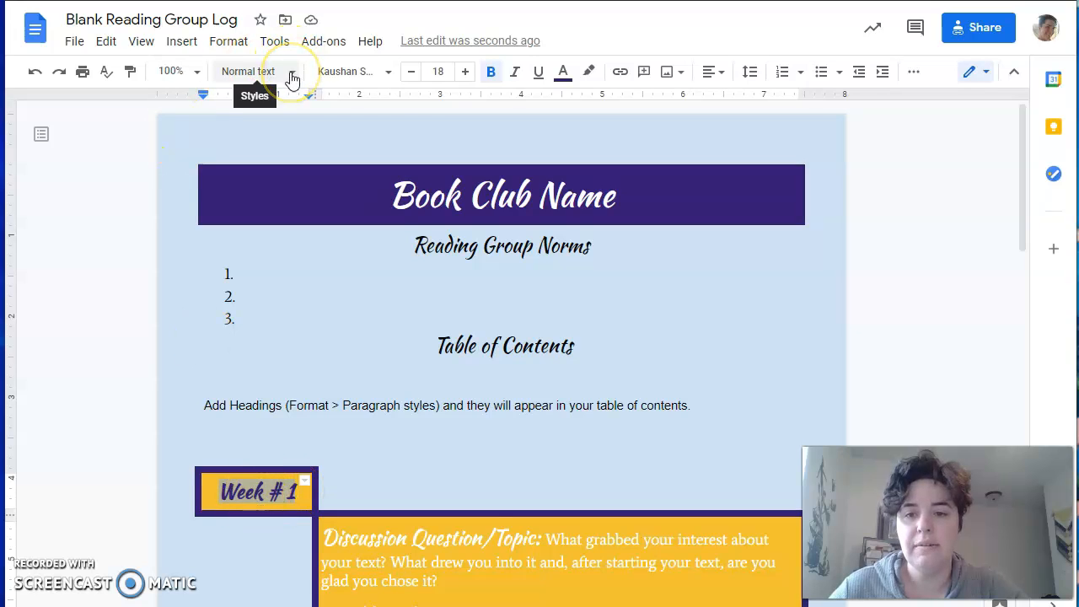
left_click(292, 78)
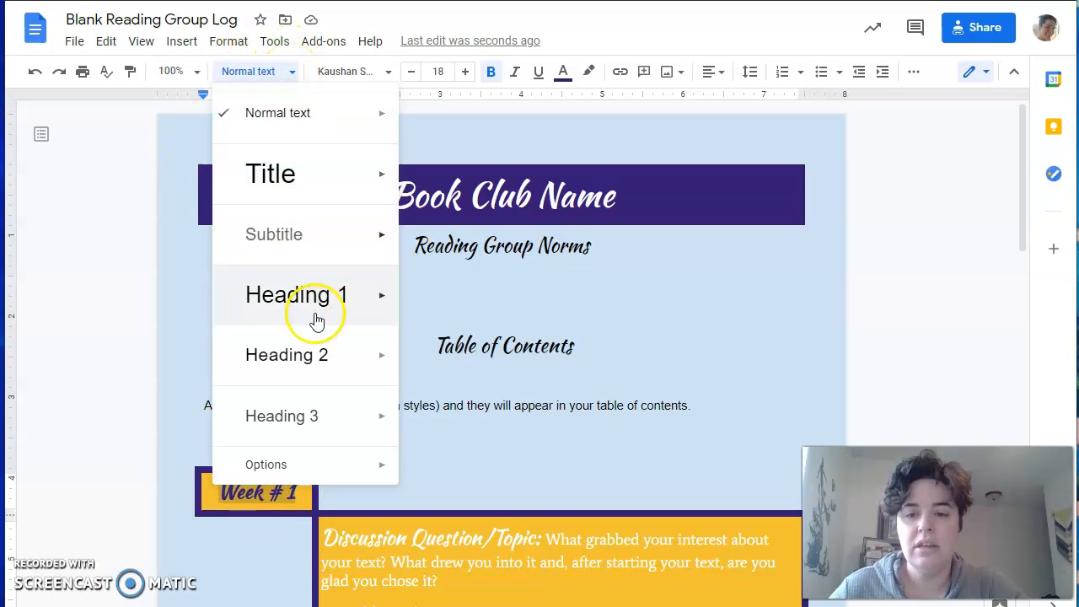
mouse_move(350, 380)
mouse_move(362, 414)
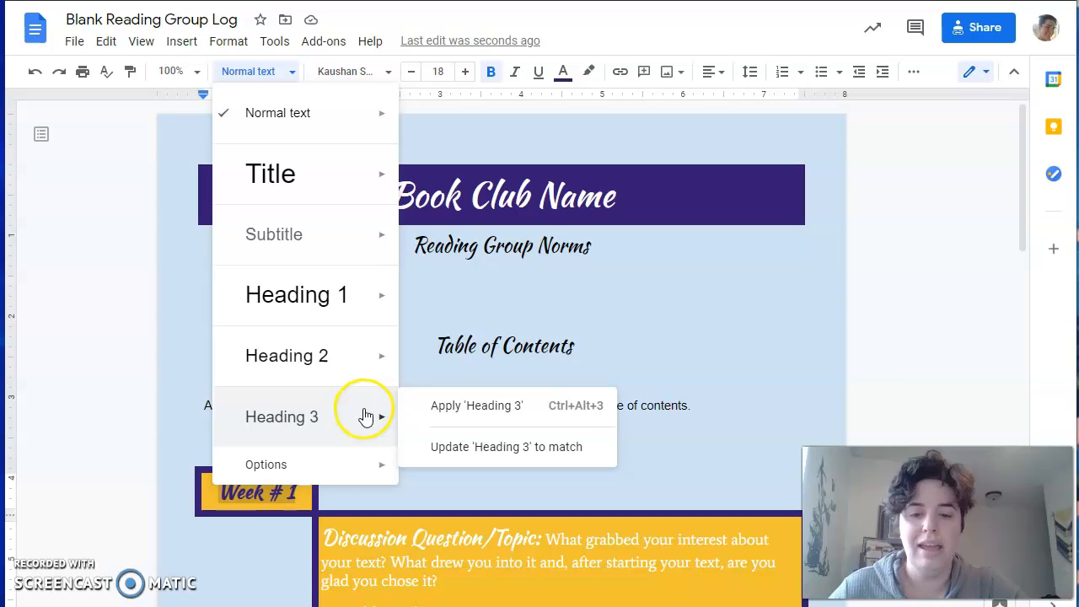
left_click(468, 410)
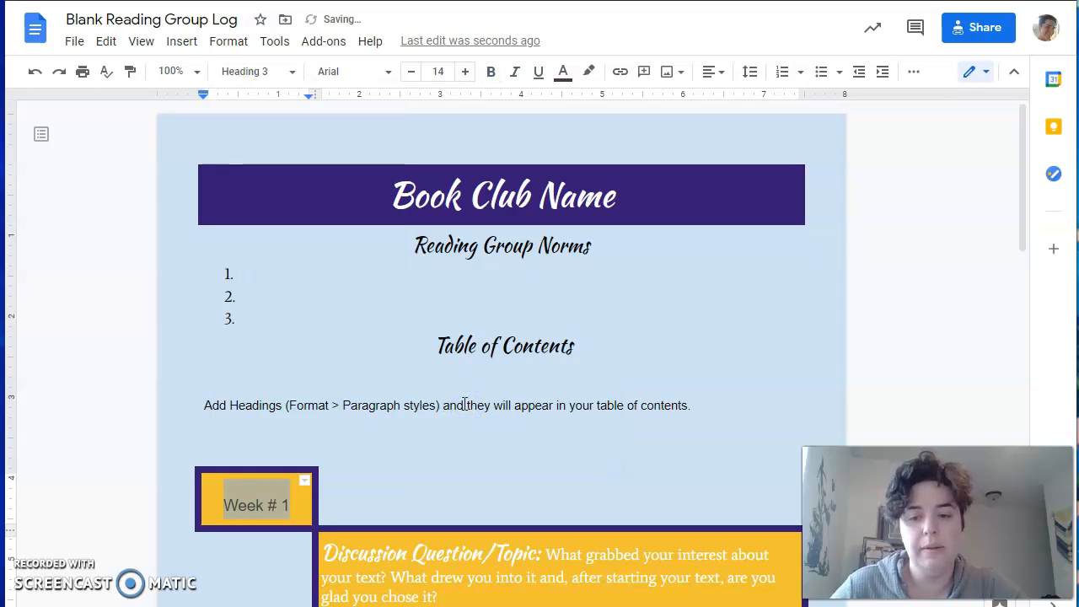
left_click(223, 405)
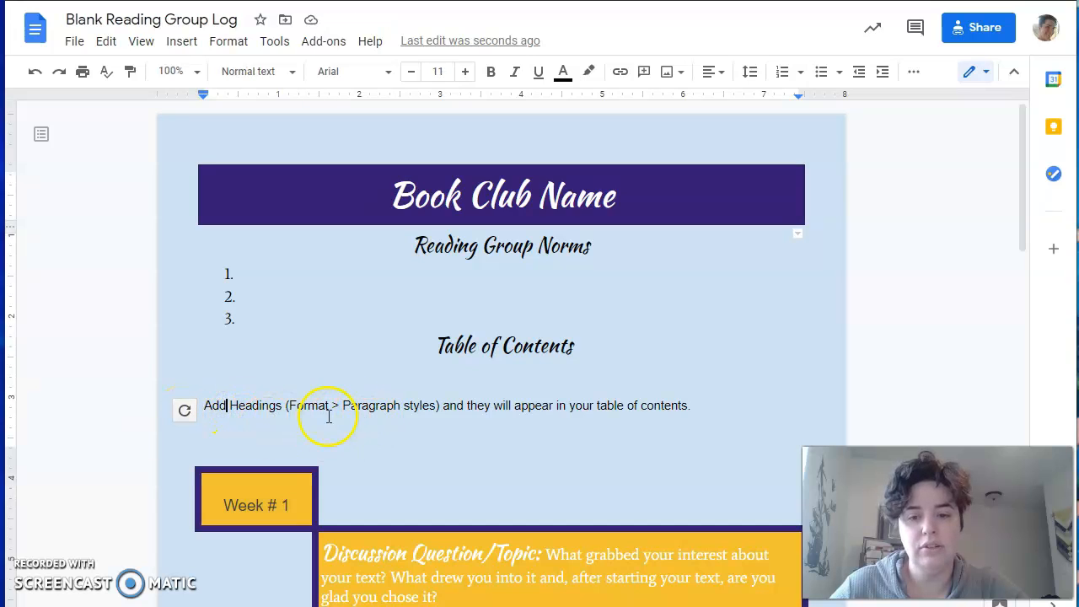
left_click(184, 412)
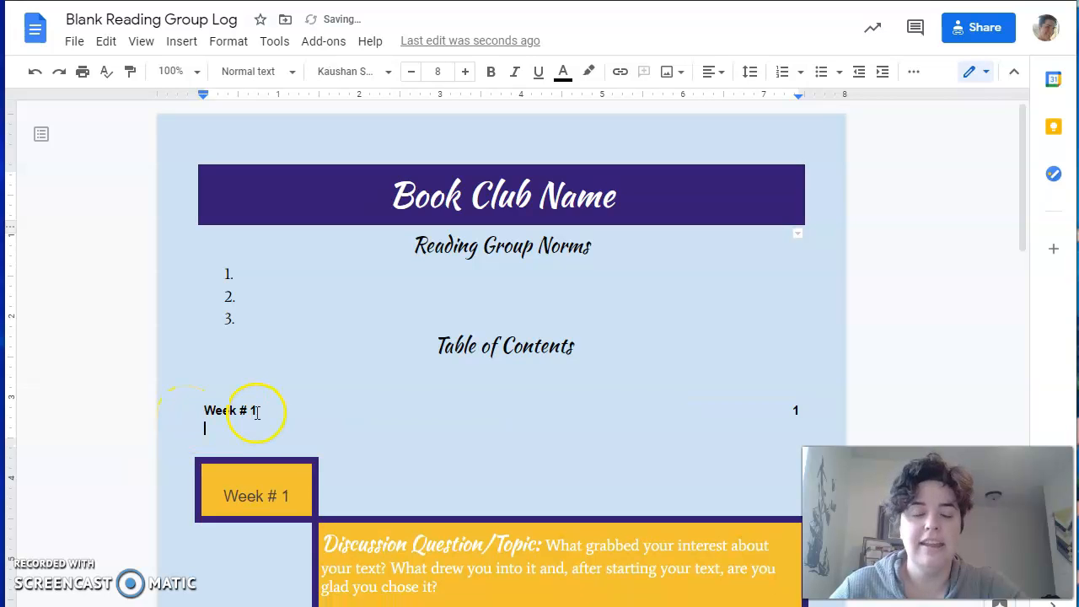
Copy the whole Week # 1 section, including its member tables, and paste it below the last table on page 2
scroll(254, 411, "down", 4)
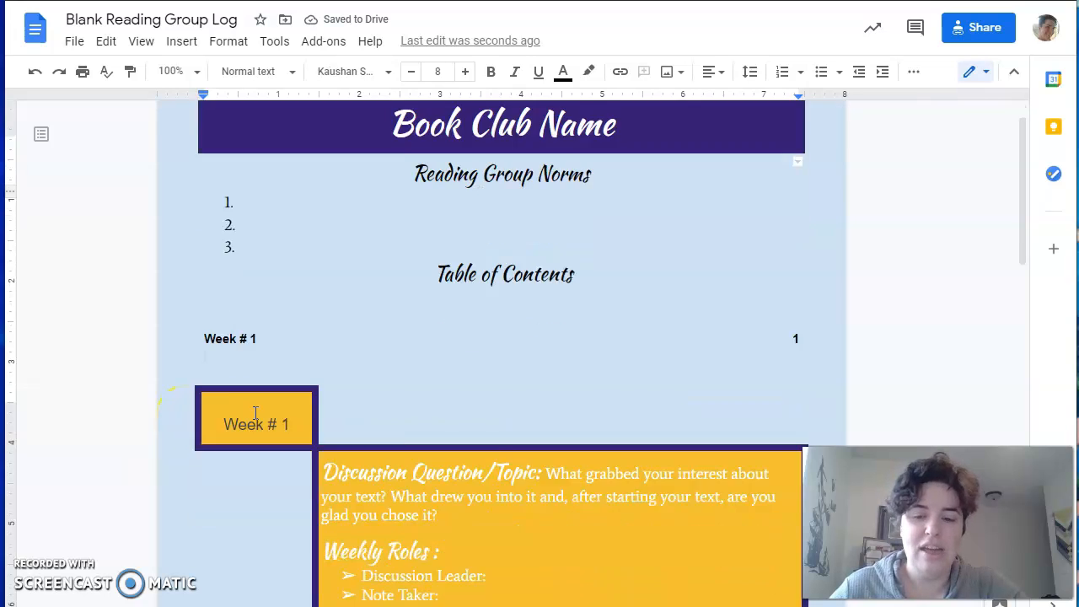
left_click_drag(231, 134, 520, 535)
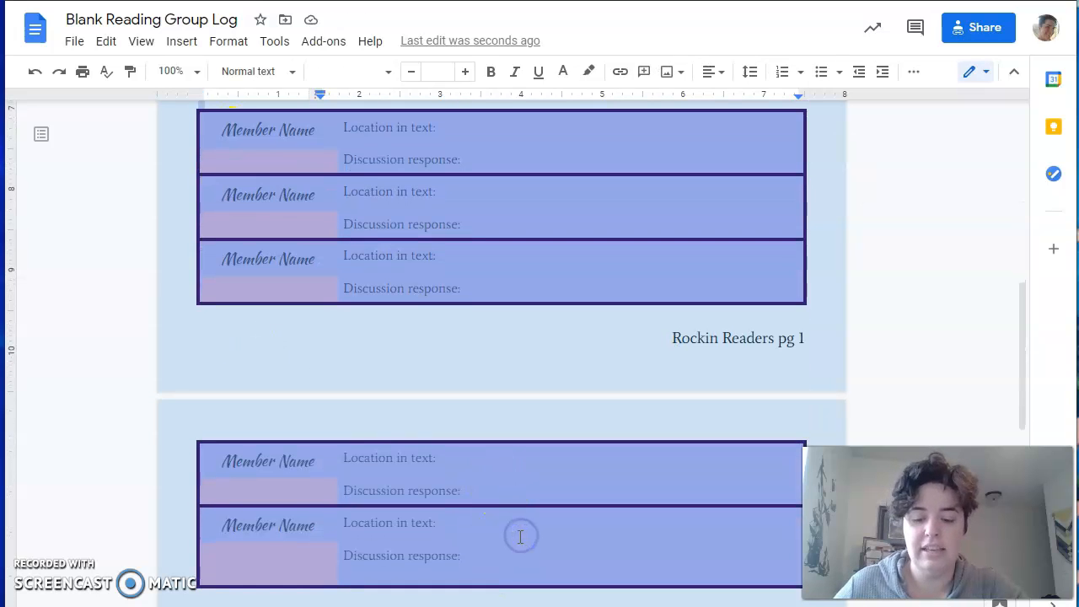
scroll(501, 565, "down", 2)
scroll(486, 545, "down", 1)
left_click(397, 412)
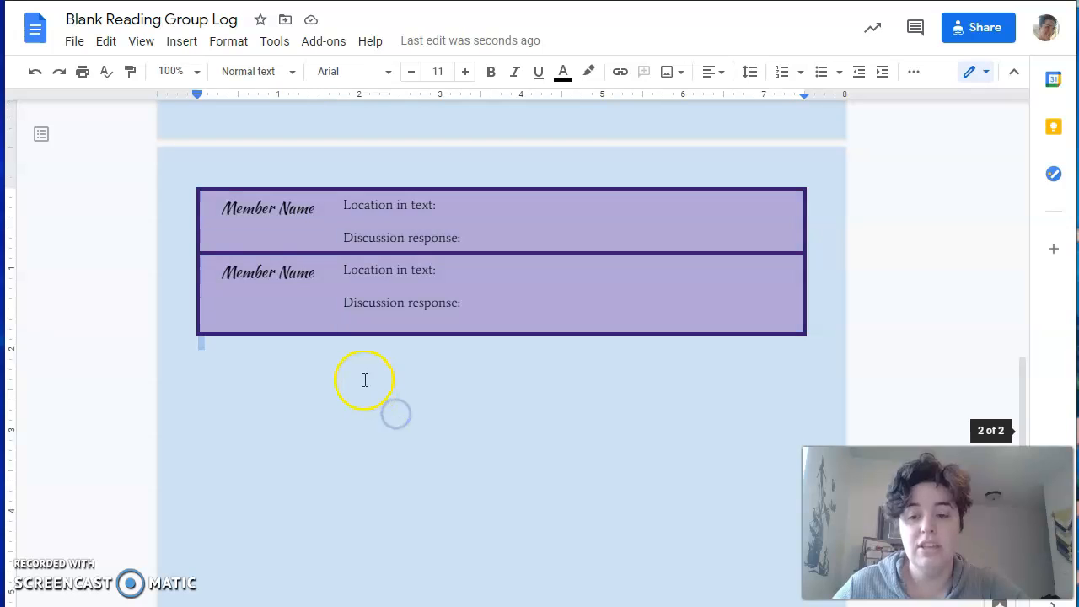
key("ctrl+v")
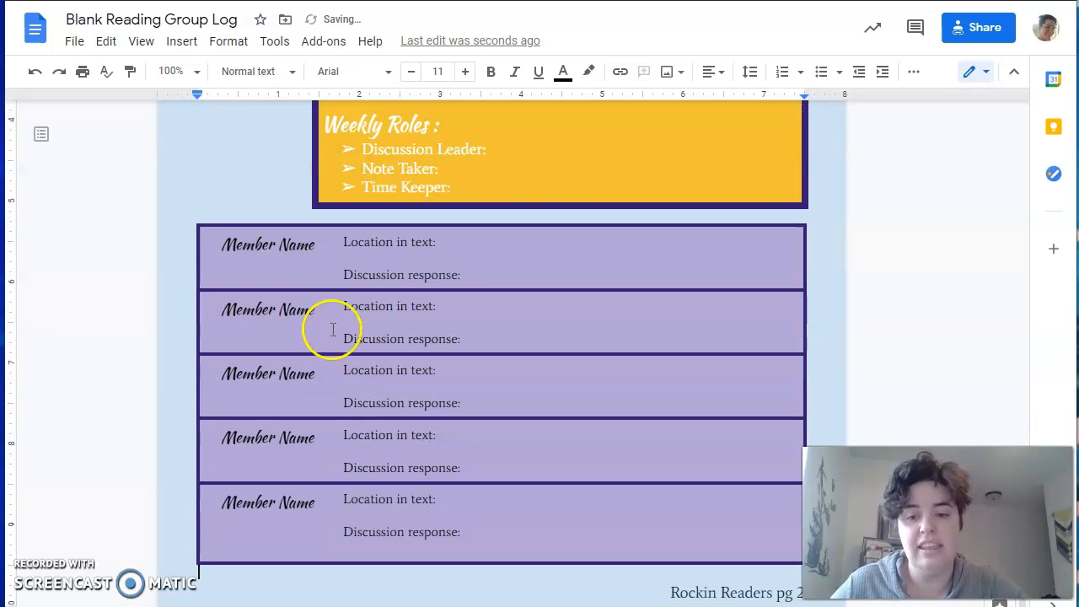
Change the label of the pasted section to "Week # 2"
scroll(332, 338, "up", 5)
left_click(289, 335)
left_click(337, 352)
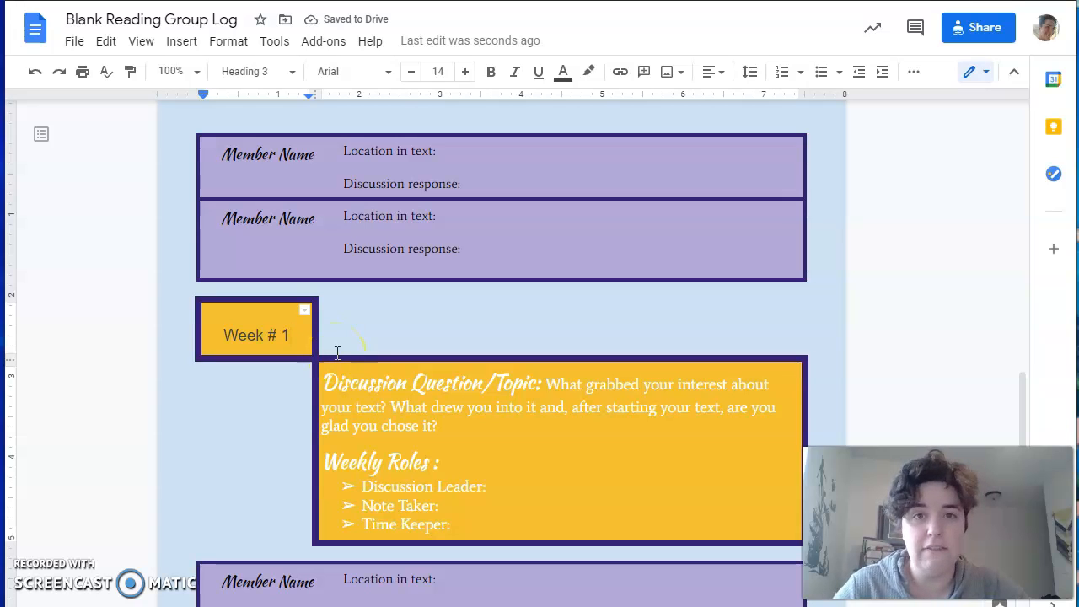
key("BackSpace")
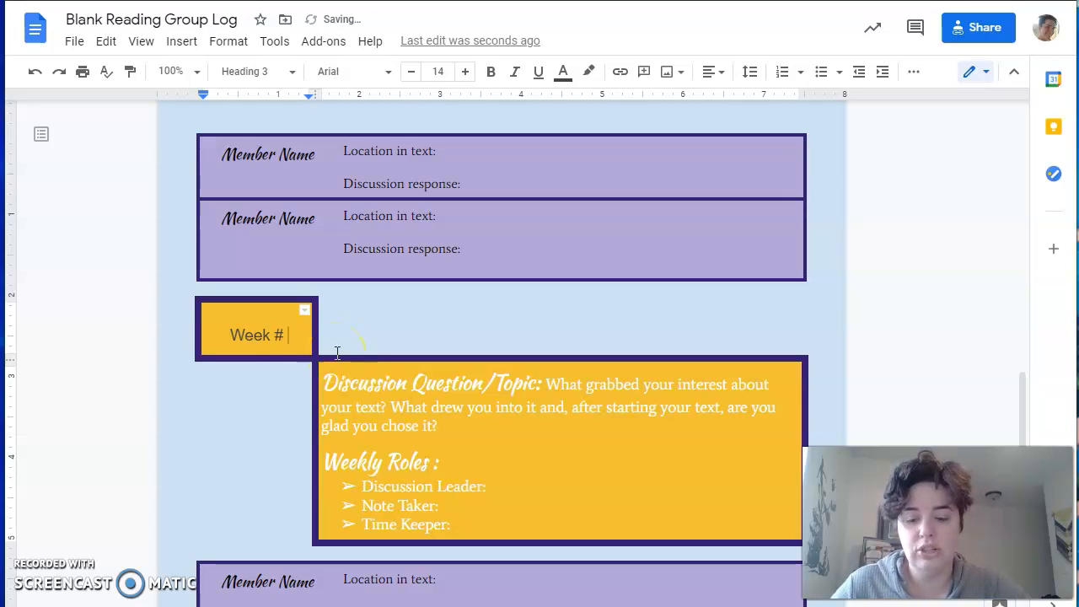
type("2")
left_click(337, 325)
Update the table of contents at the start of the document to include the new week's section
scroll(325, 320, "down", 4)
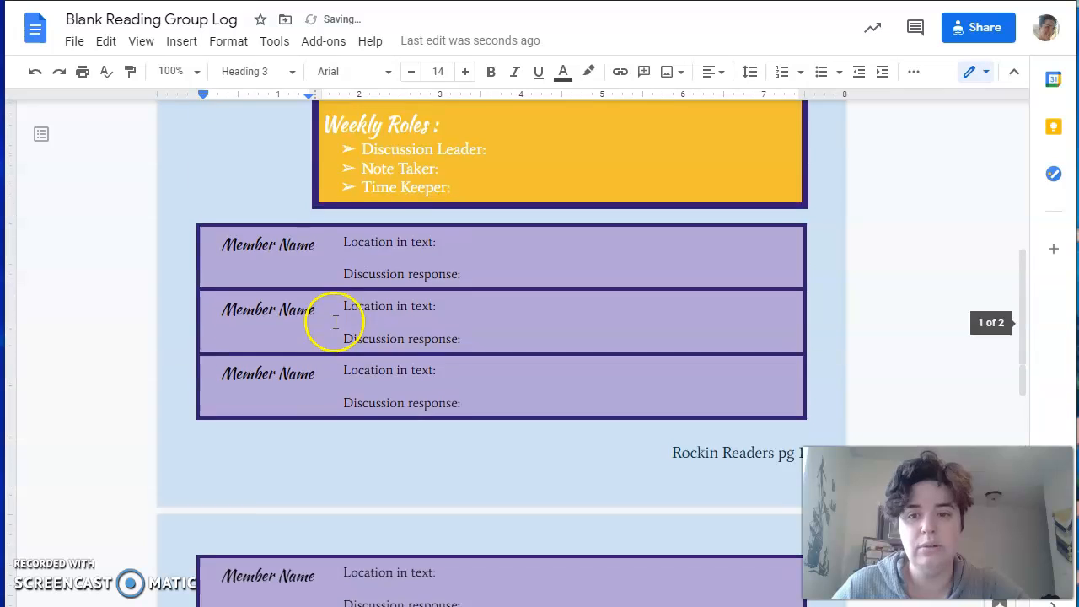
scroll(256, 274, "up", 12)
left_click(256, 274)
left_click(207, 410)
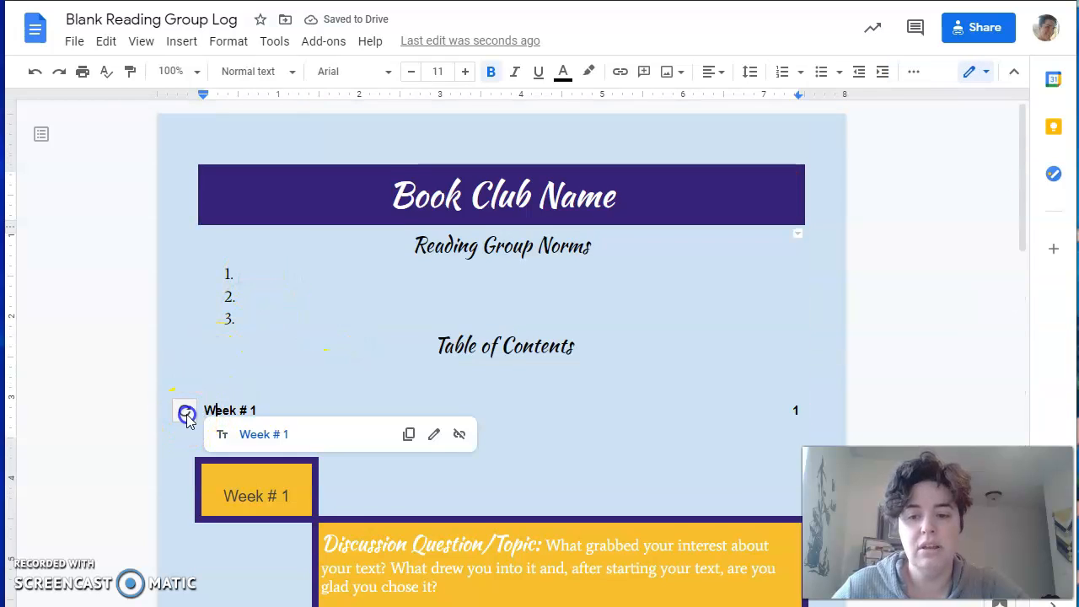
left_click(187, 413)
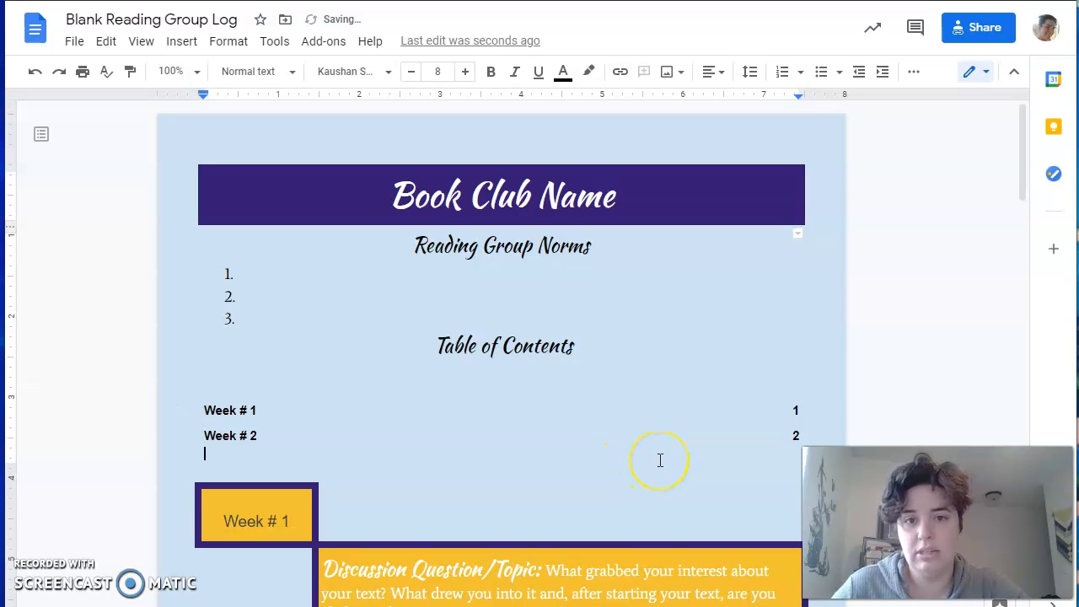
Remove the blank line between the "Table of Contents" heading and its first entry
left_click(395, 379)
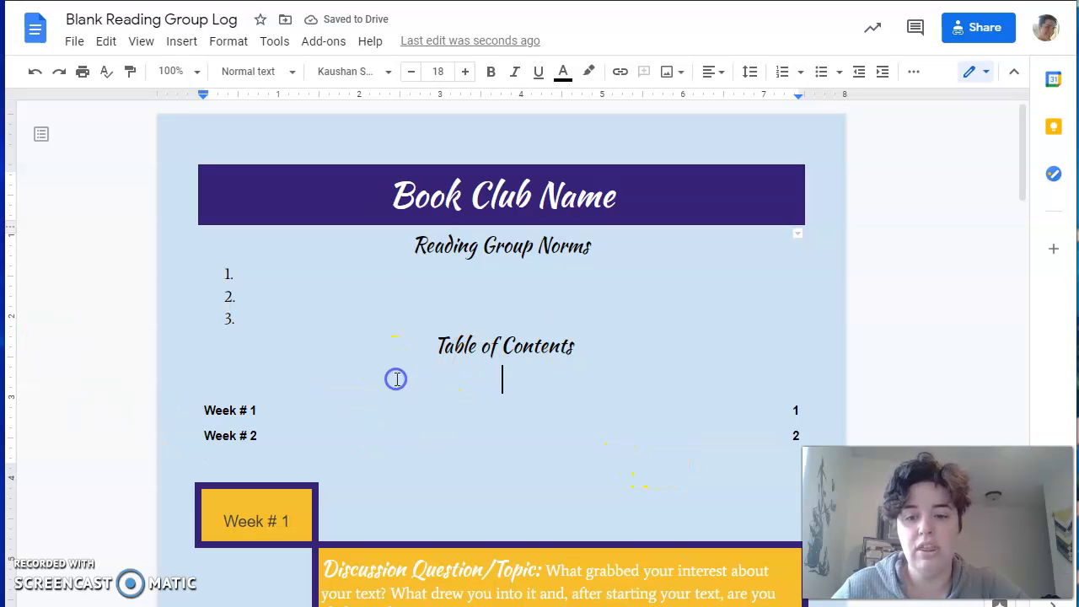
key("BackSpace")
key("BackSpace")
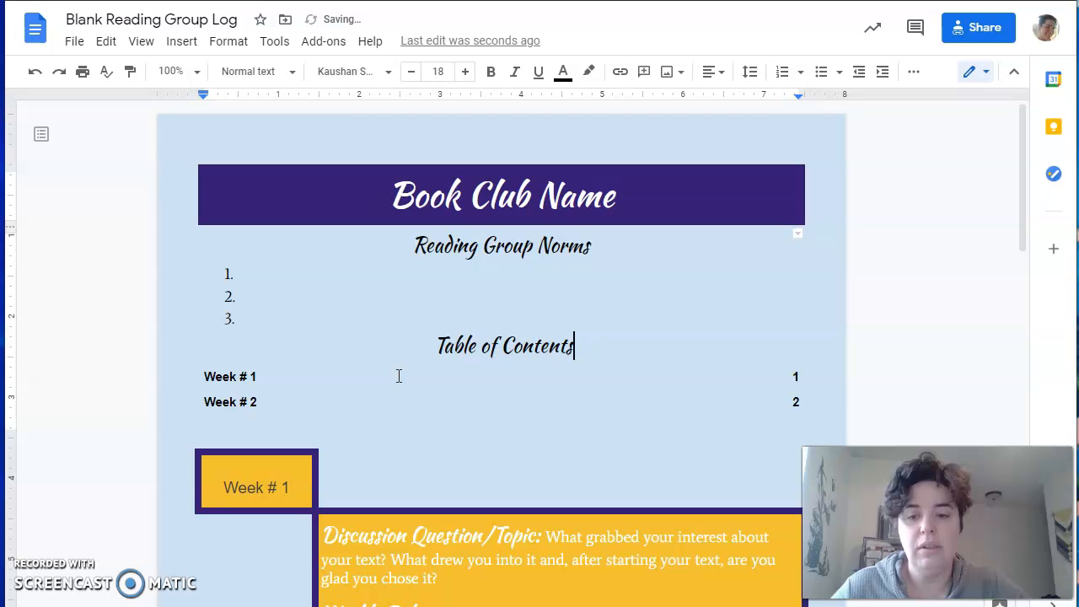
left_click(199, 391)
scroll(491, 582, "down", 12)
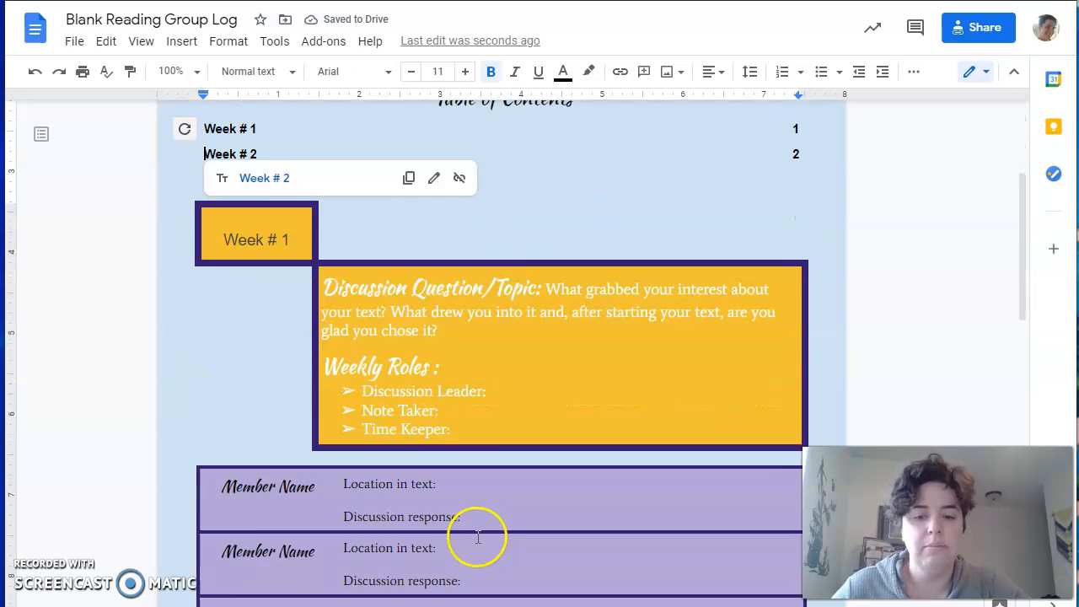
scroll(482, 533, "down", 3)
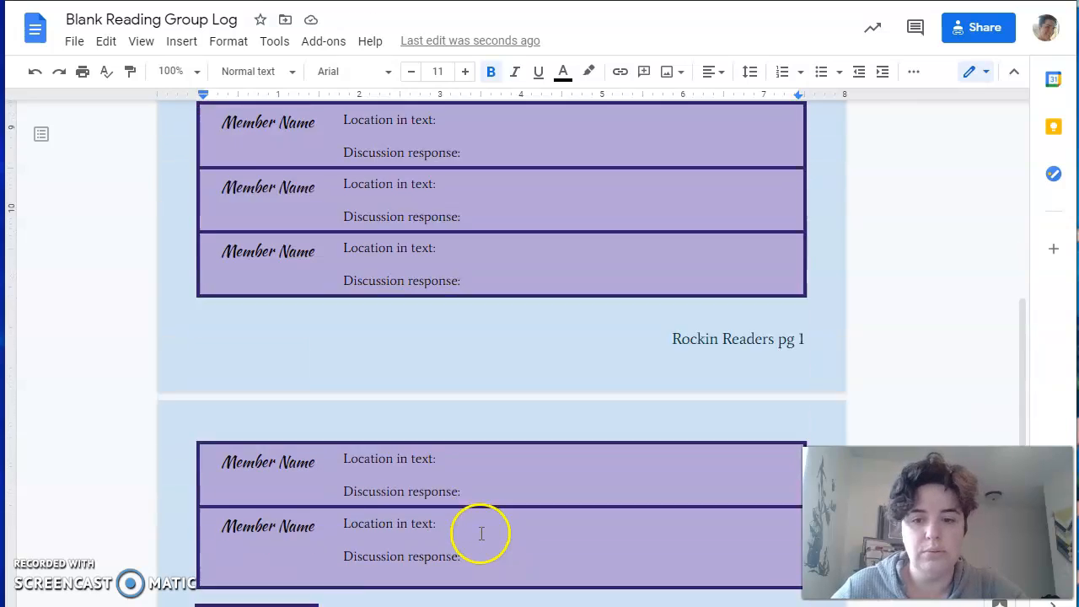
scroll(481, 533, "up", 15)
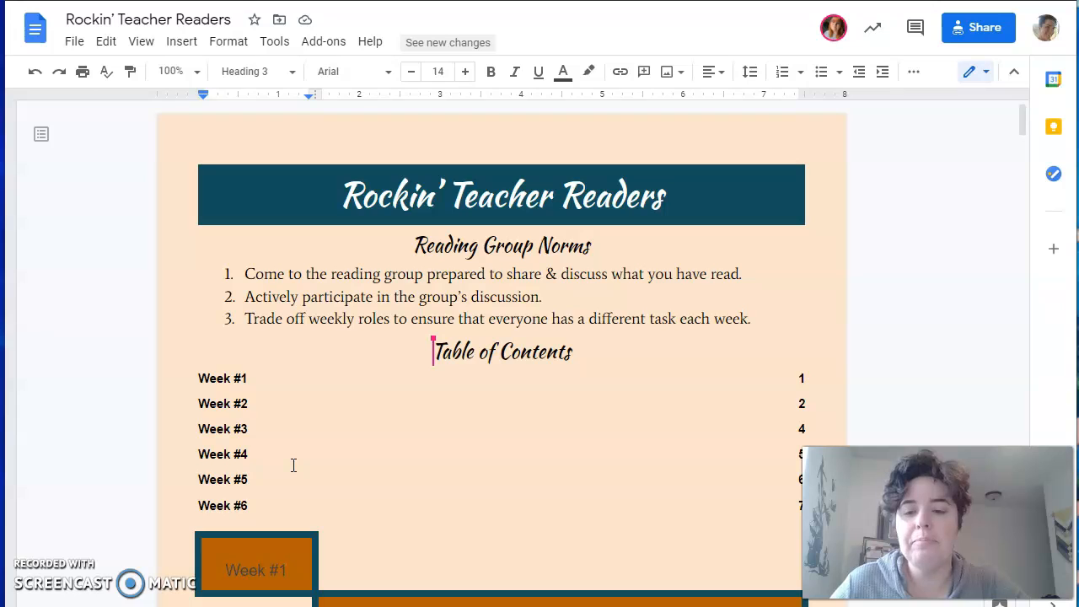
Follow the table of contents link for Week #3 to its section, and return to the start of the document
left_click(231, 430)
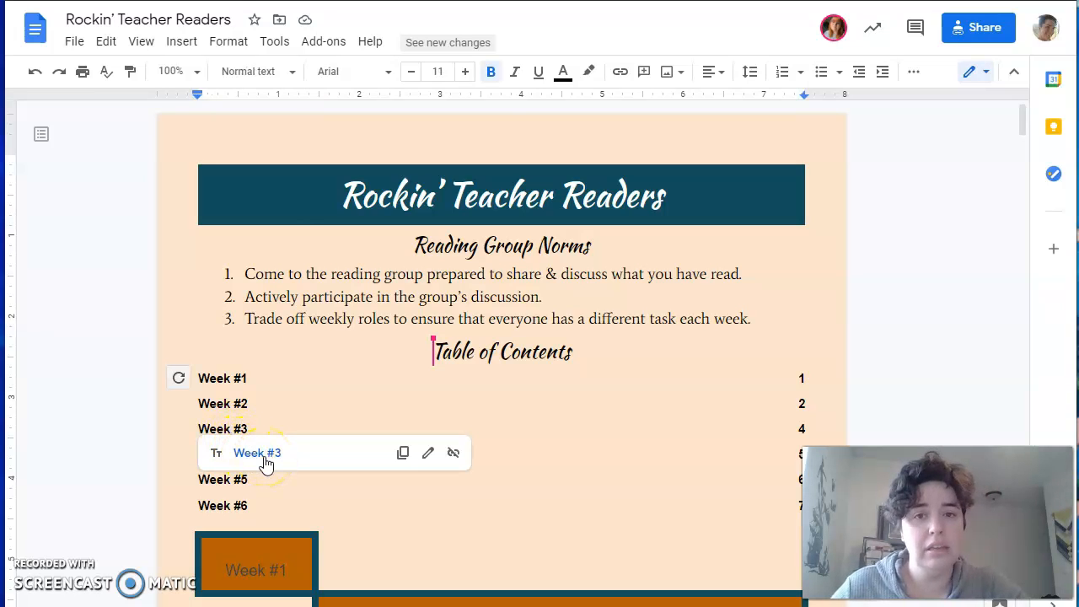
left_click(257, 453)
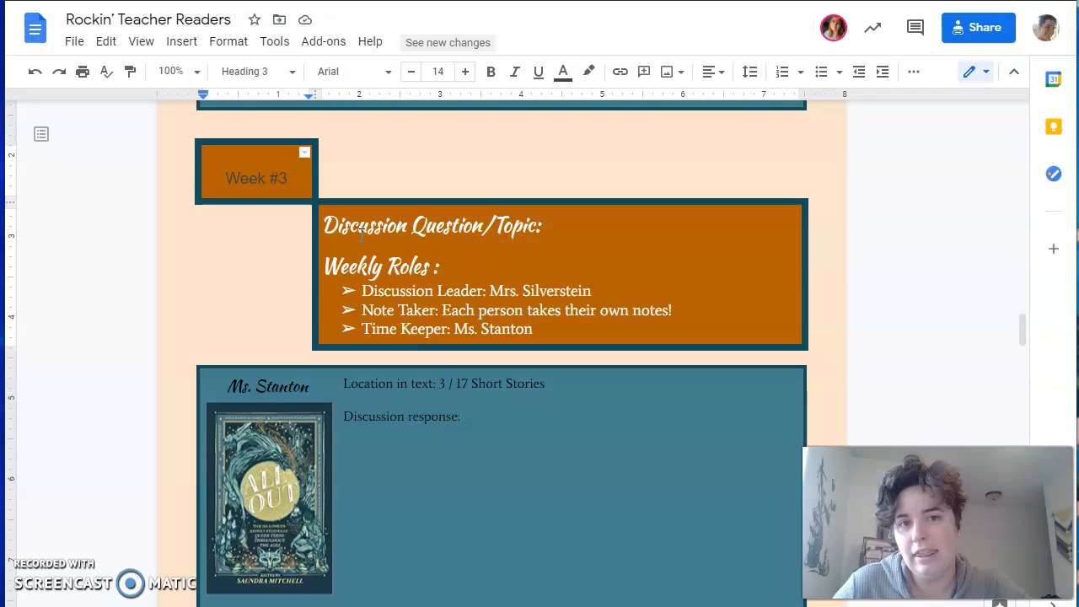
scroll(356, 279, "up", 15)
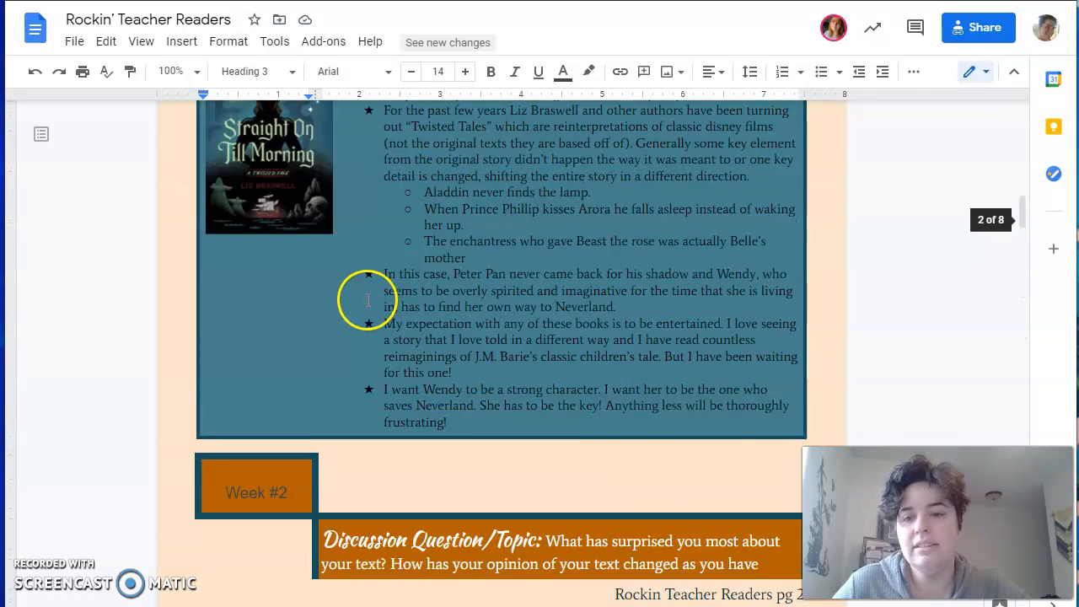
scroll(368, 303, "up", 10)
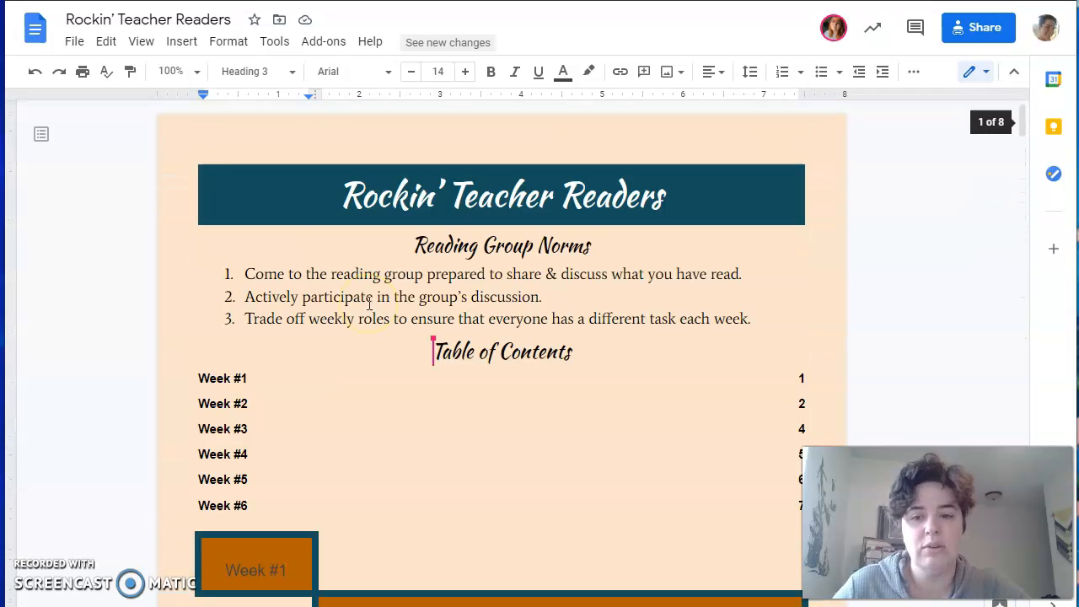
Follow the Week #6 link in the table of contents, and look back through the earlier weekly sections up to Week #1
left_click(239, 500)
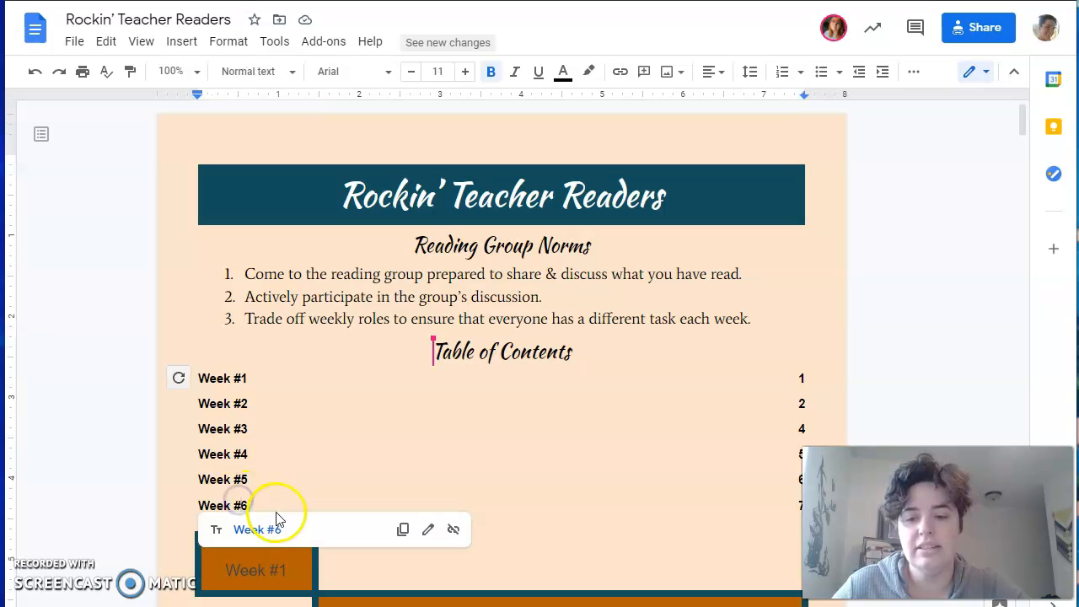
left_click(266, 528)
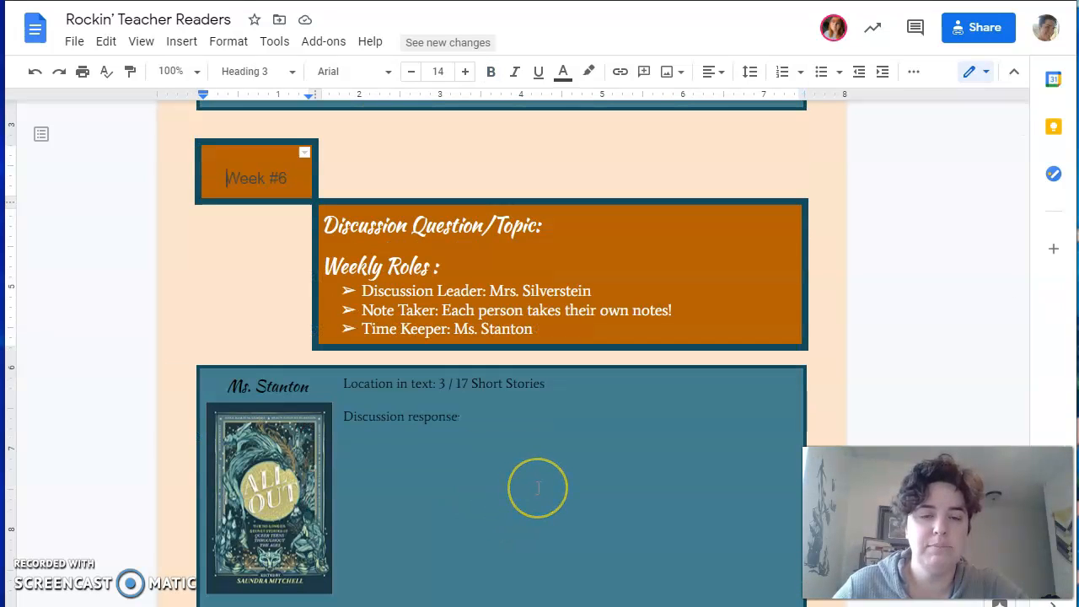
scroll(538, 487, "up", 10)
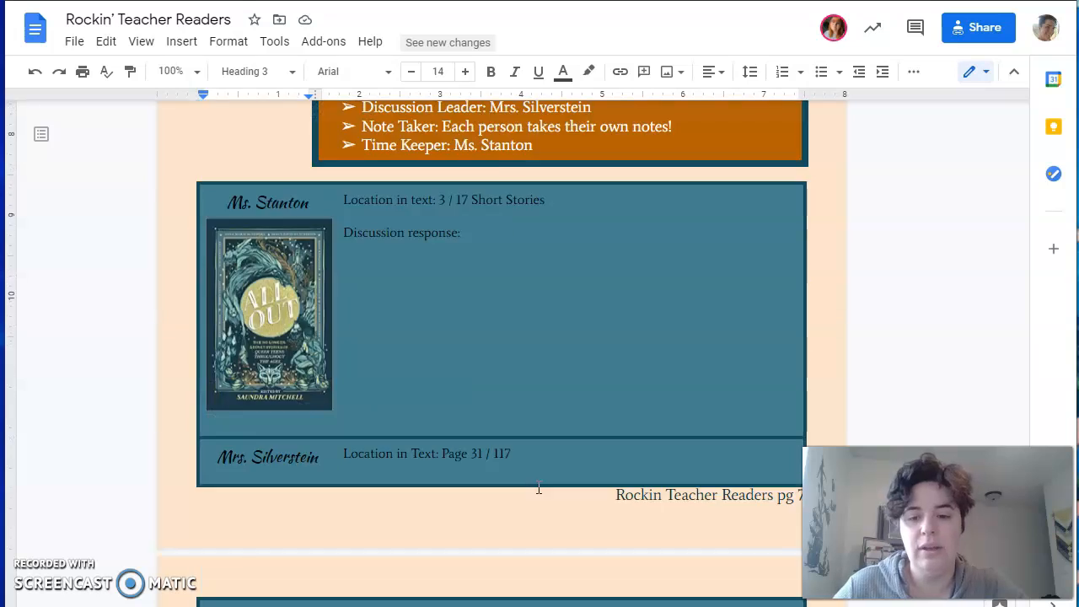
scroll(538, 487, "up", 8)
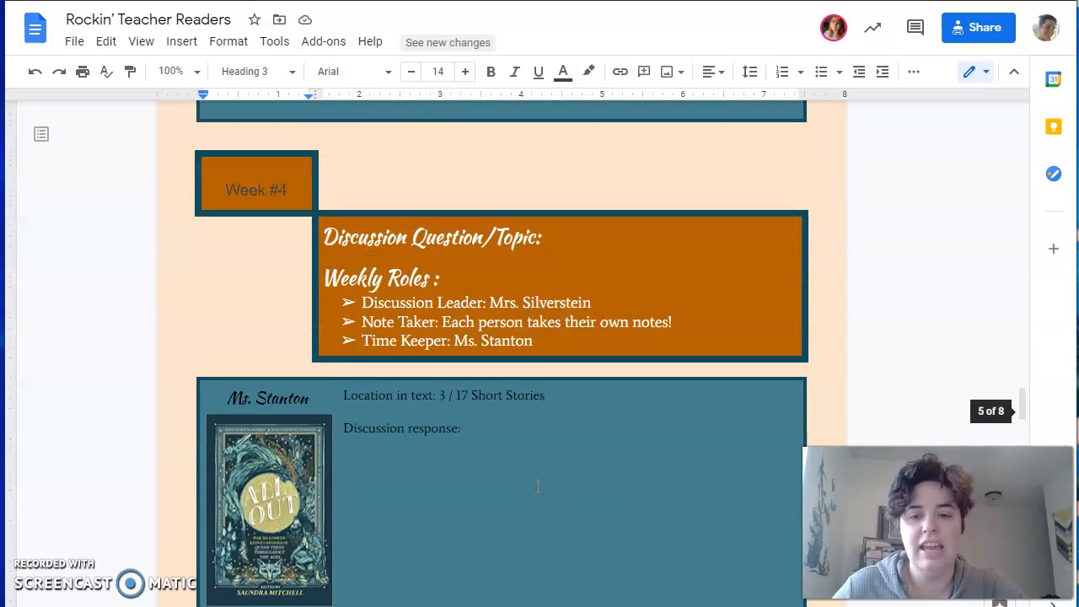
scroll(539, 461, "up", 8)
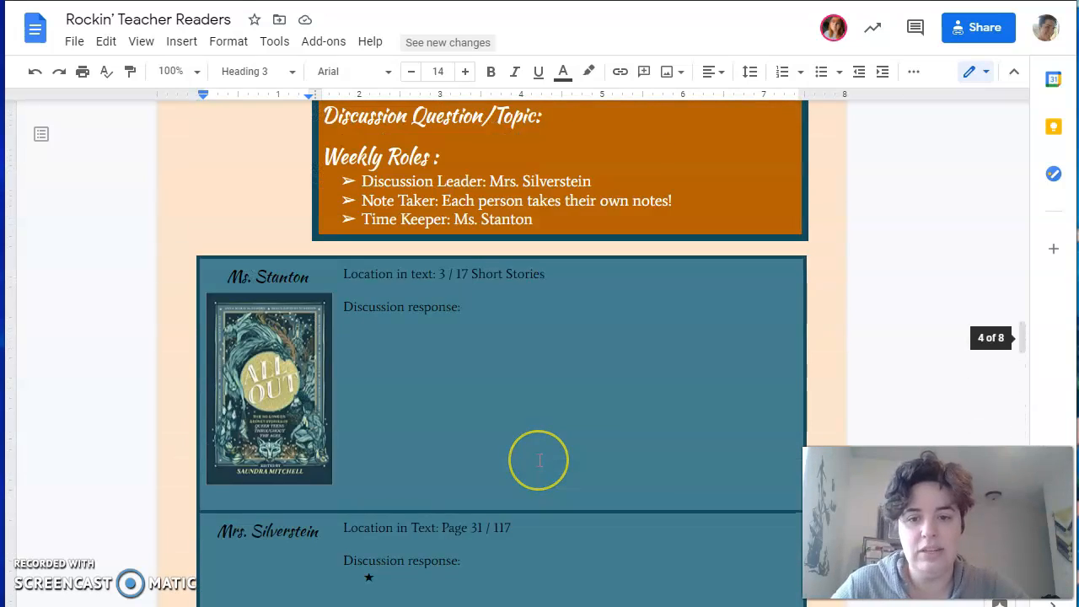
scroll(539, 459, "up", 8)
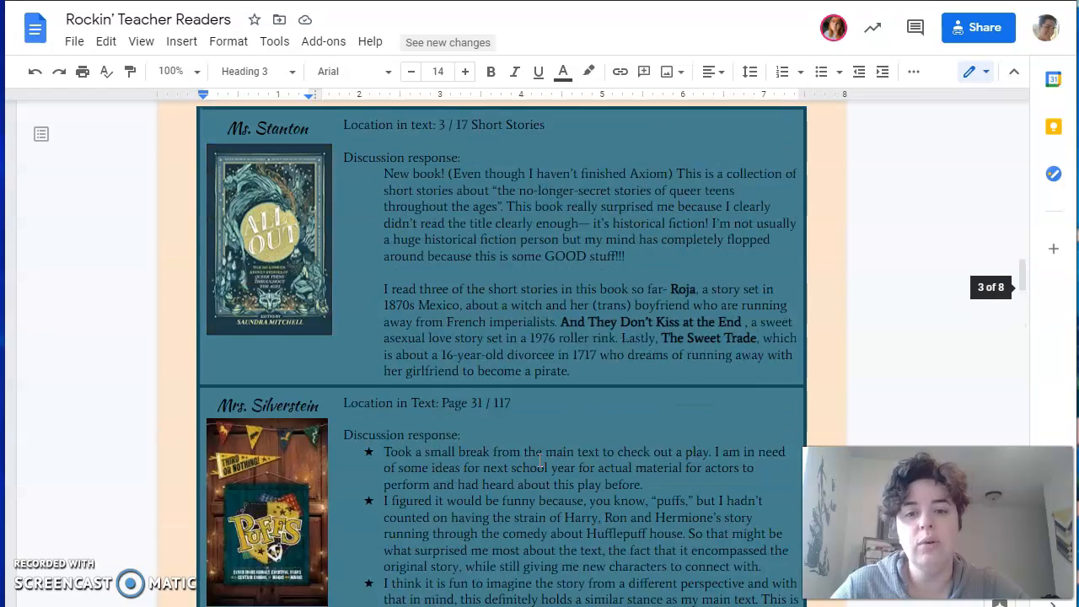
scroll(539, 459, "up", 12)
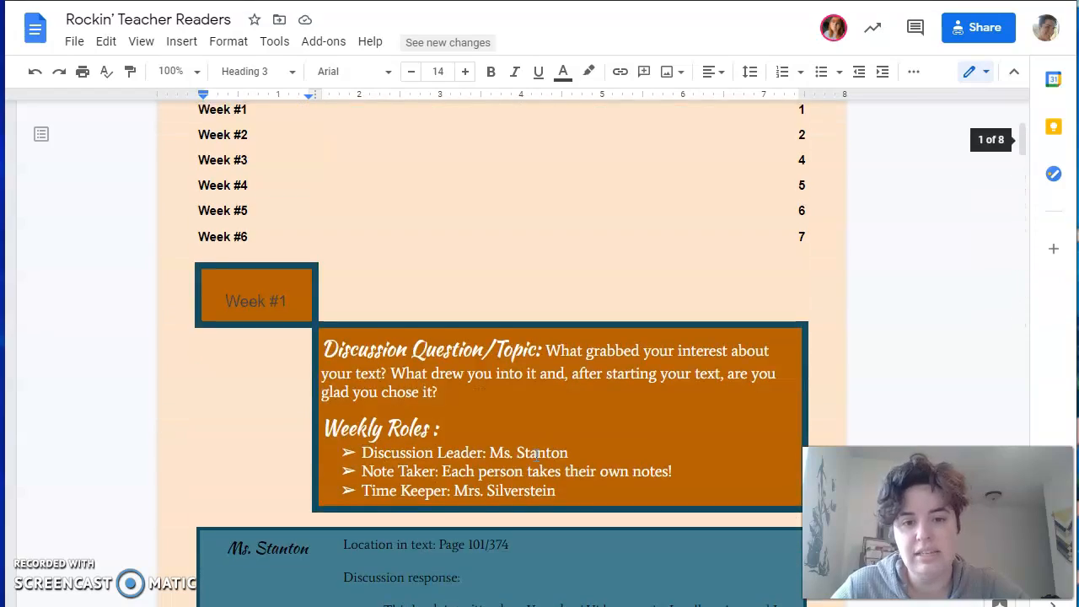